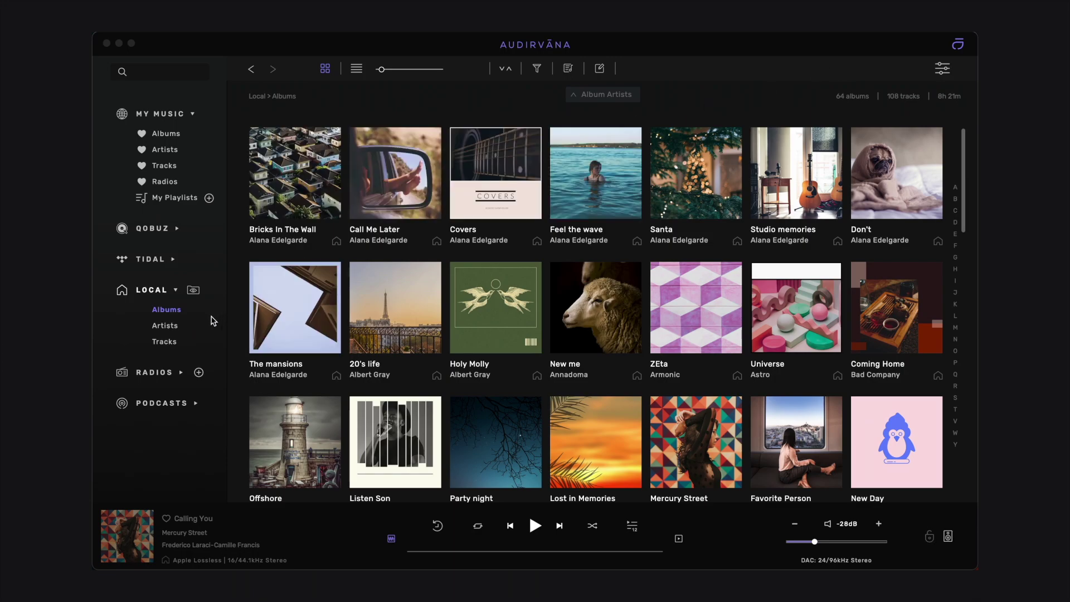
Browse the local library's tracks and artists, then return to its albums.
click(166, 342)
click(167, 327)
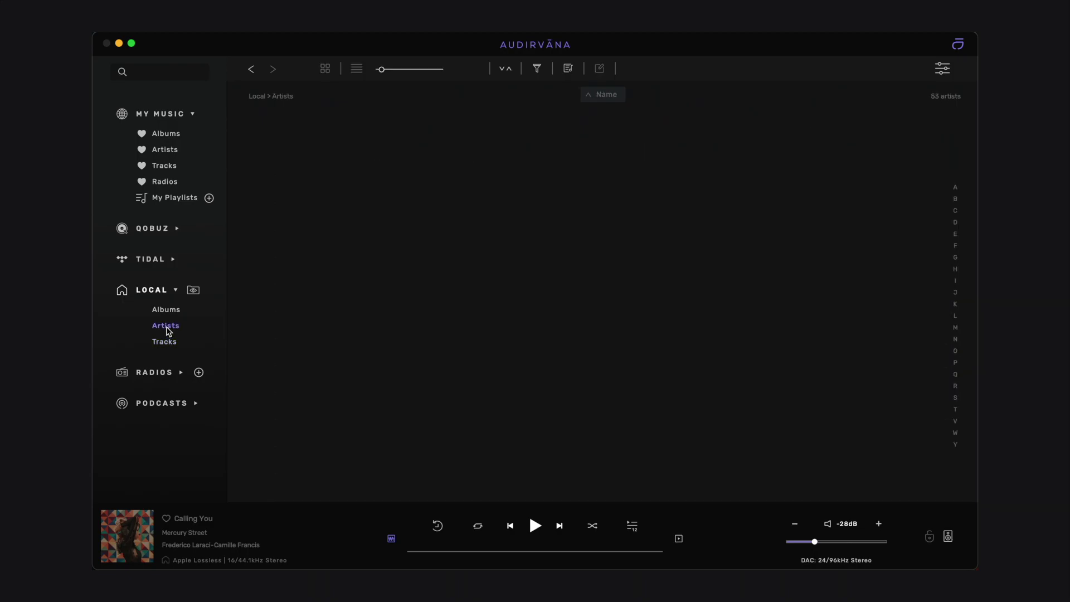
click(168, 314)
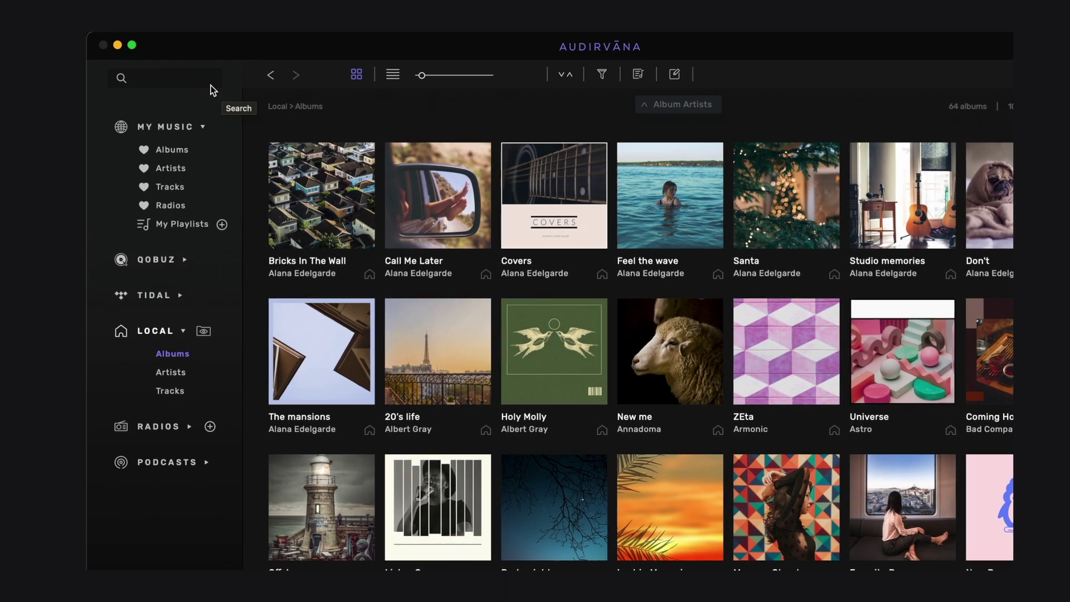
Start a search and look through the list of recent search terms.
click(211, 85)
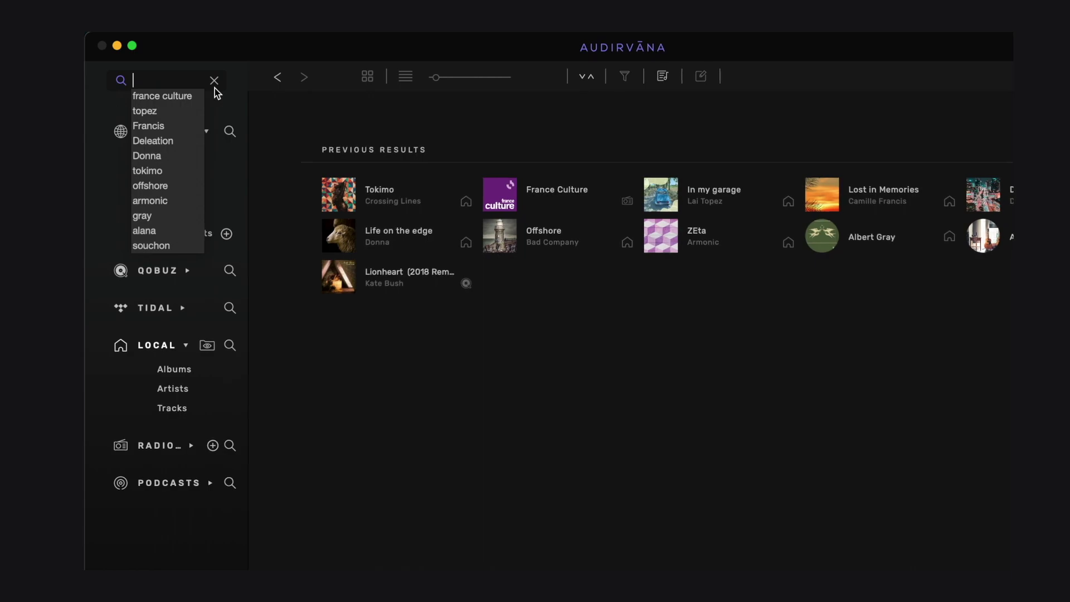
key(Down)
key(Down)
key(Down)
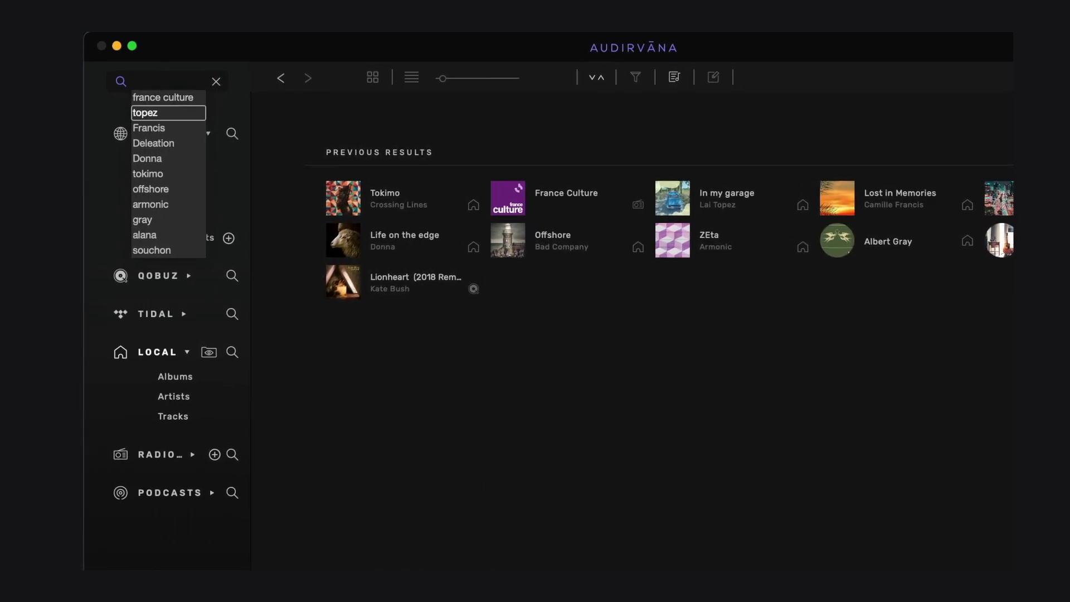
key(Down)
key(Down)
key(Down)
key(Down)
key(Down)
key(Down)
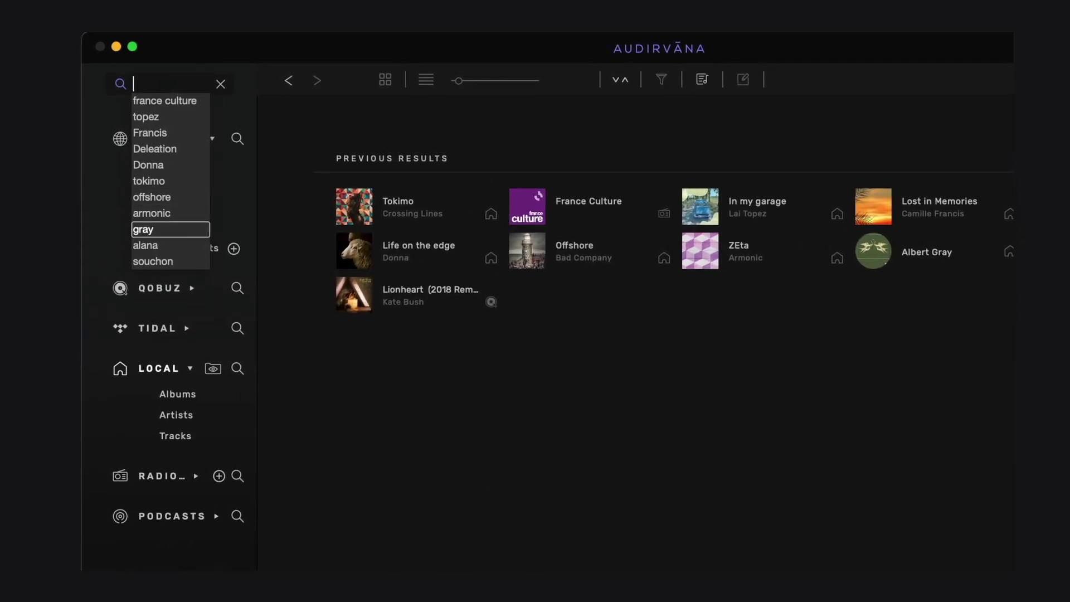
key(Up)
key(Up)
key(Up)
key(Up)
key(Up)
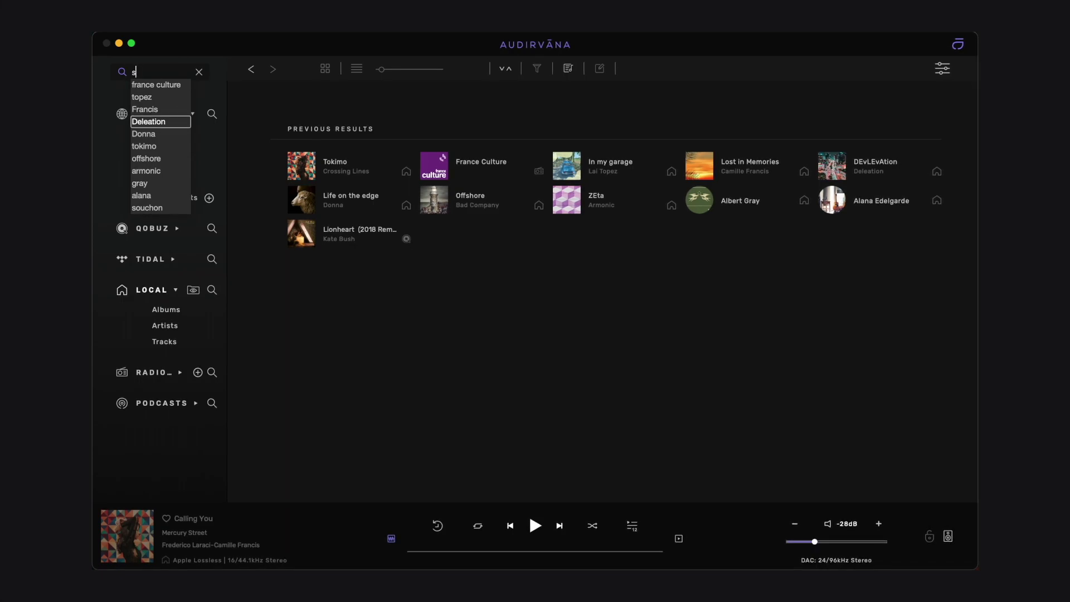
Search all sources for "souchon".
text(ou)
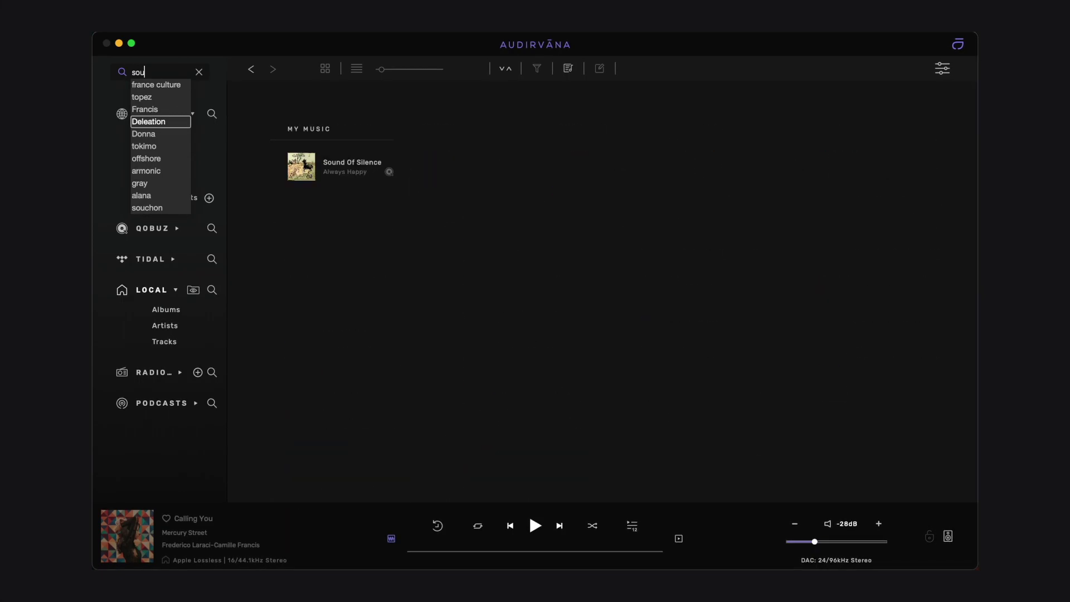
text(chon)
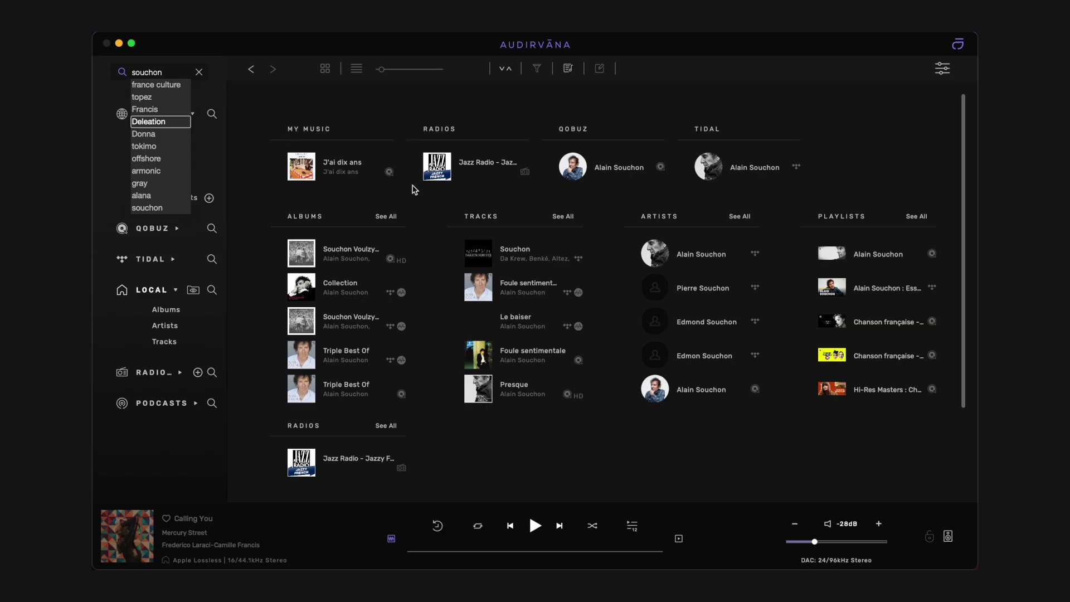
View the TIDAL artist page for Alain Souchon and the full list of album matches, returning to the search results after each.
click(774, 173)
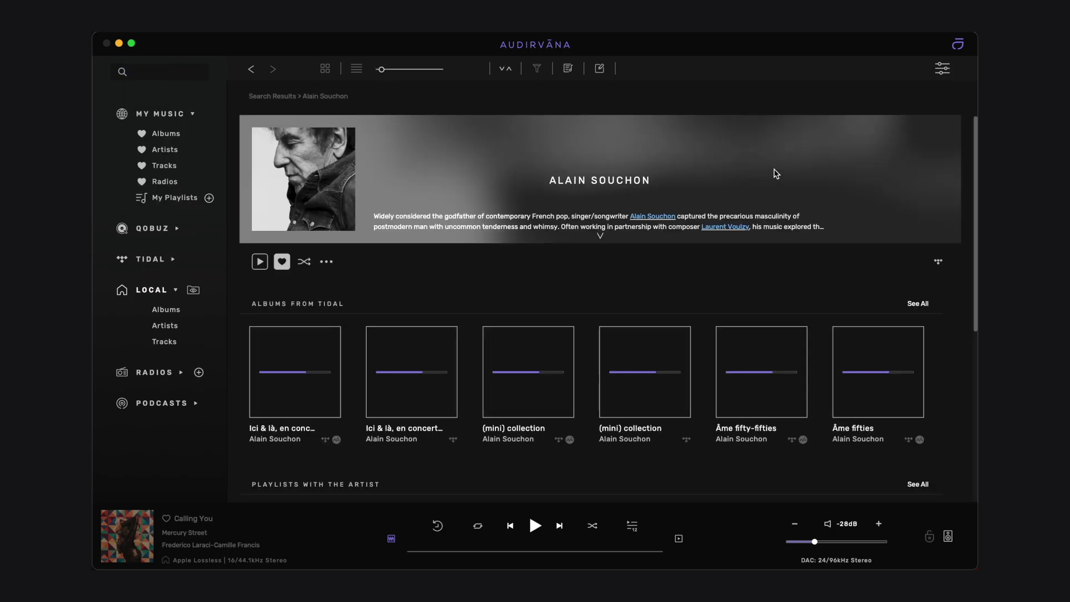
click(251, 70)
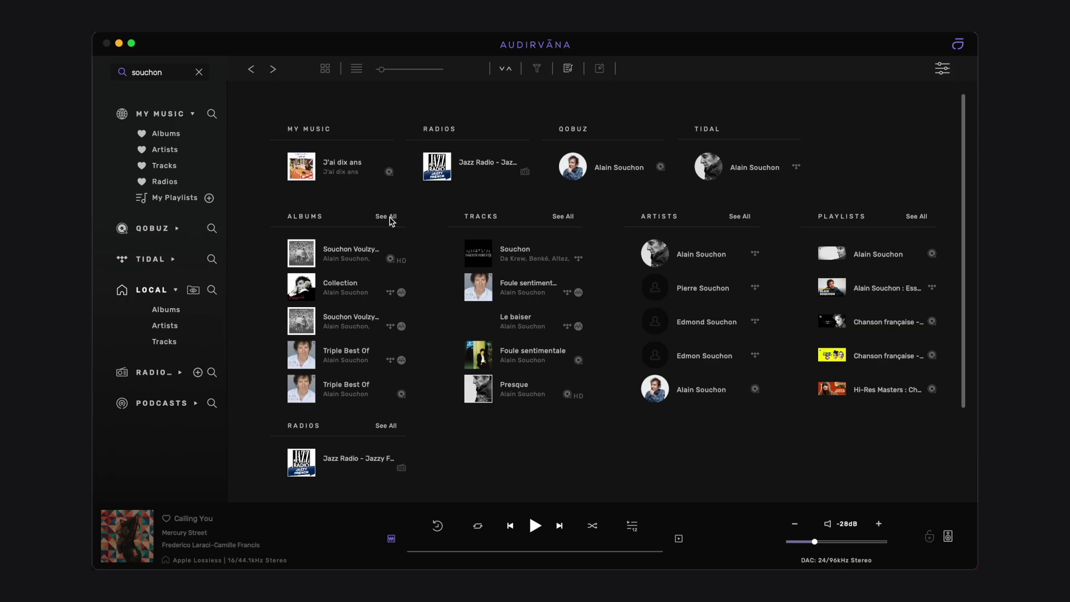
click(389, 217)
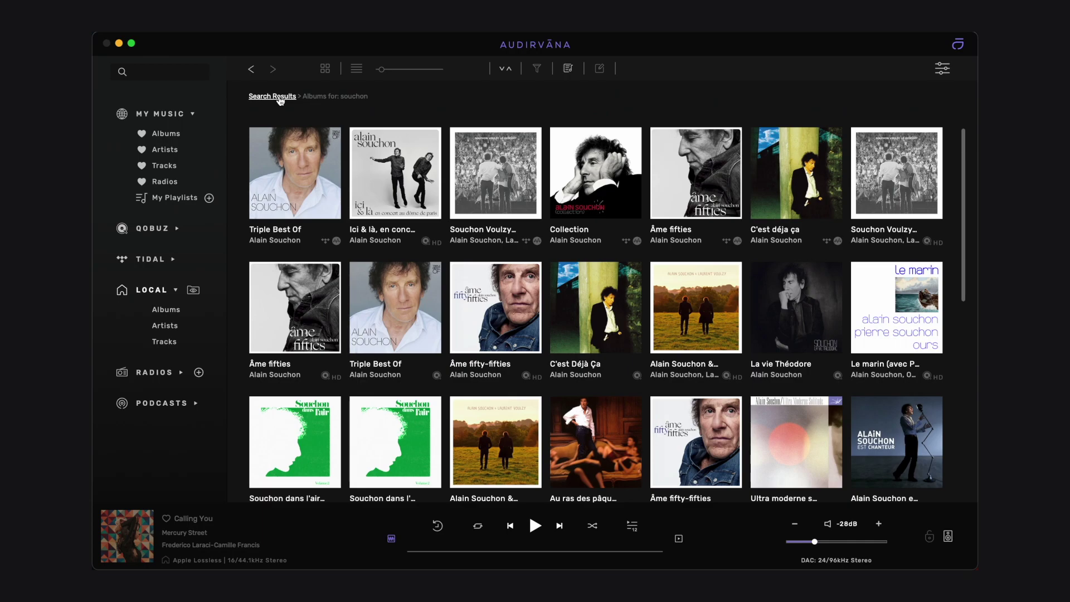
click(252, 73)
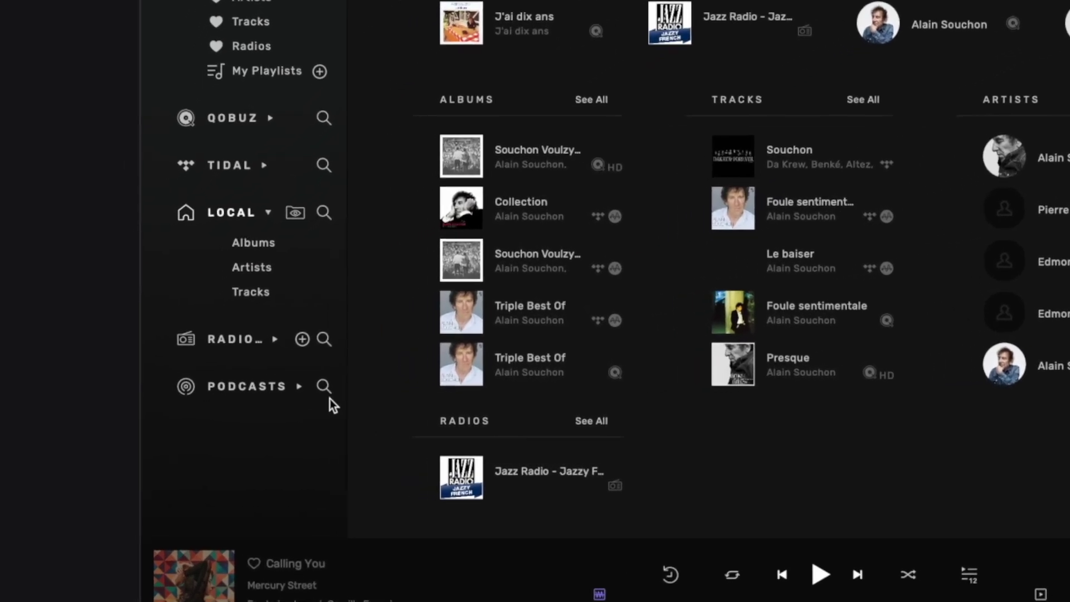
Exclude podcasts from the search and switch the radios source off and back on.
click(345, 382)
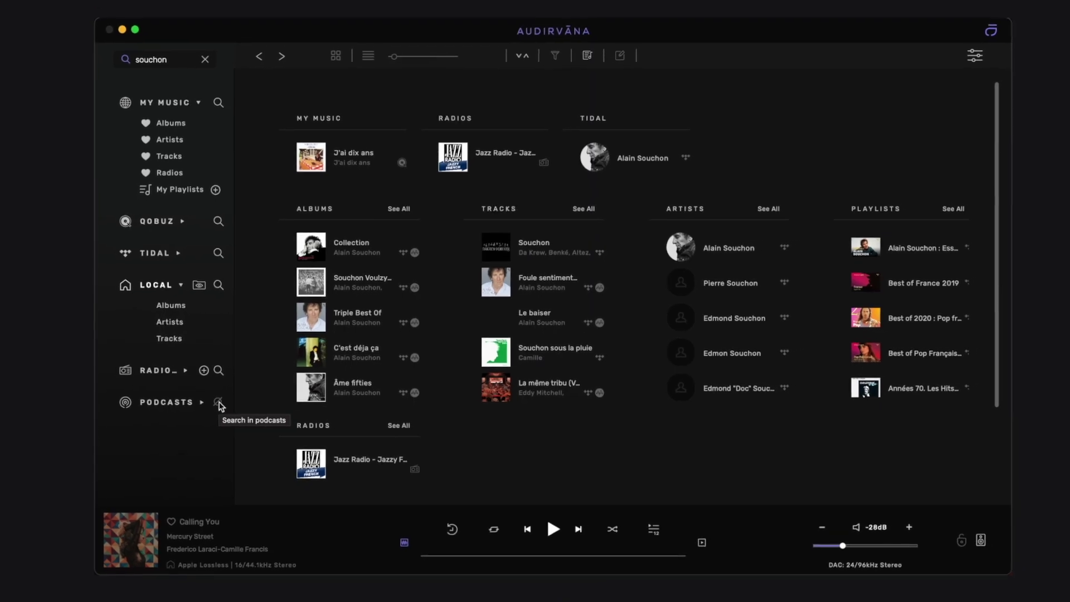
click(212, 372)
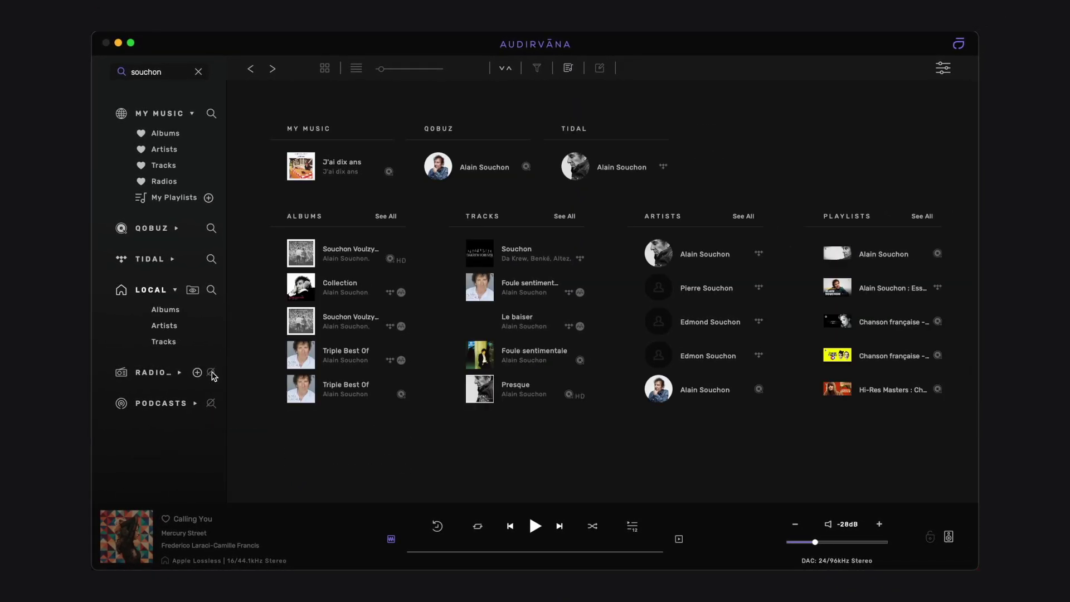
click(212, 372)
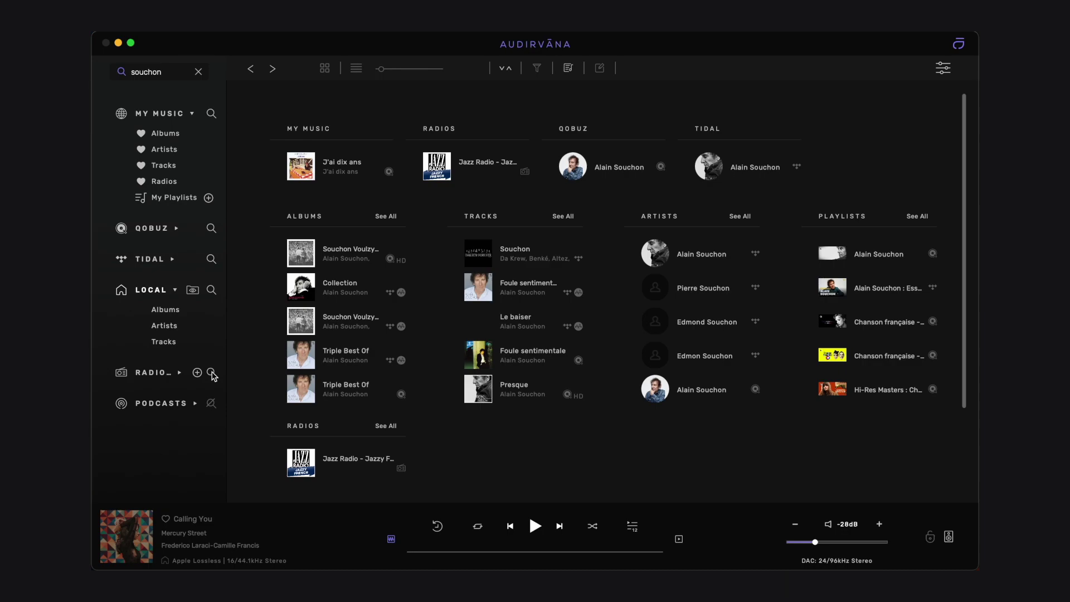
Limit the search to Qobuz only and replace the query with the recent search term "topez".
click(211, 230)
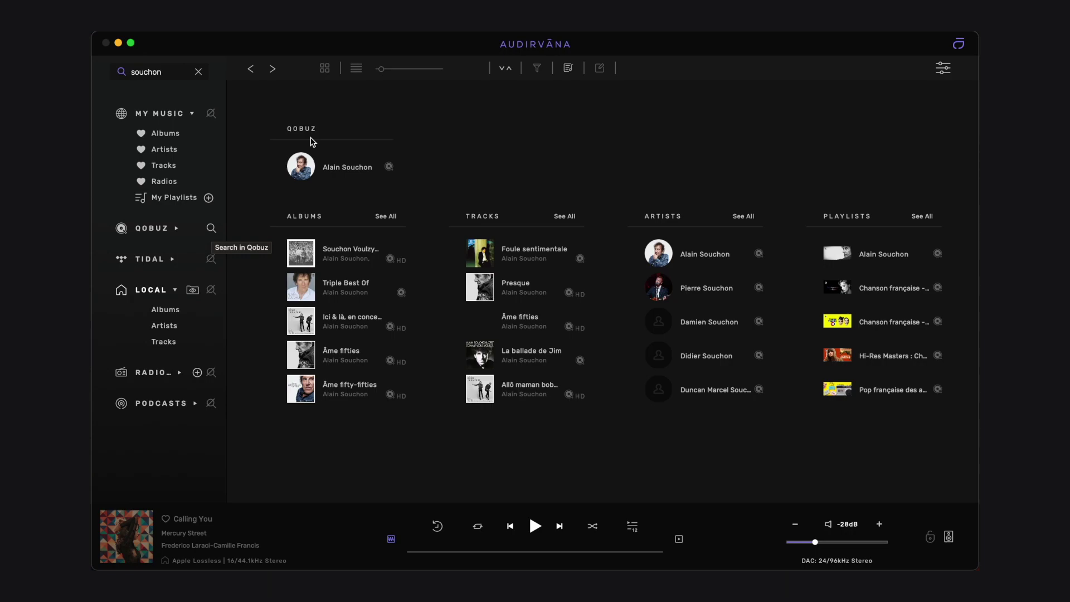
click(199, 71)
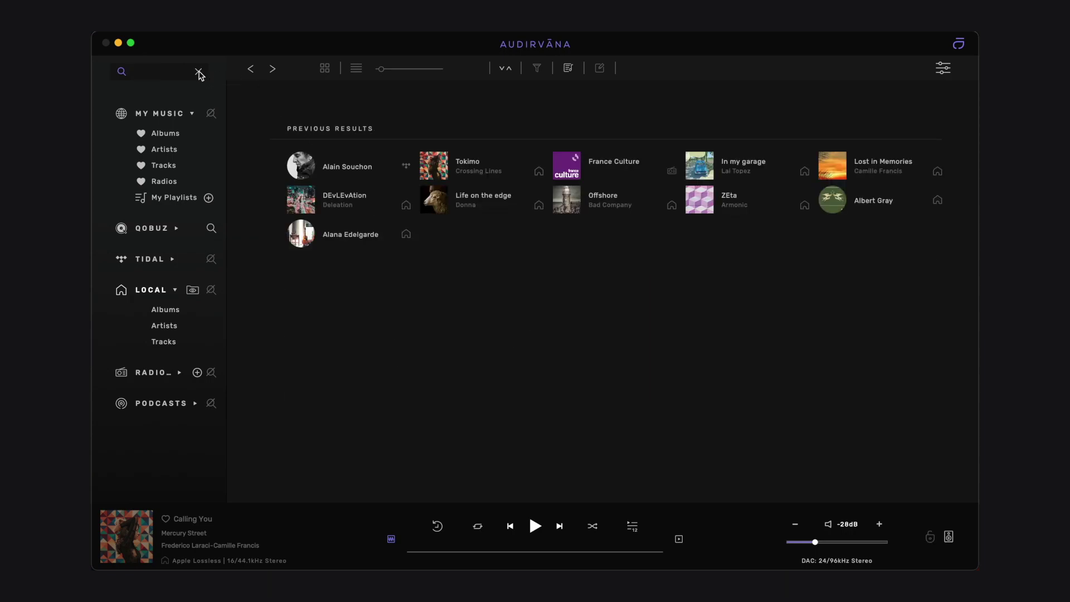
click(173, 72)
click(158, 107)
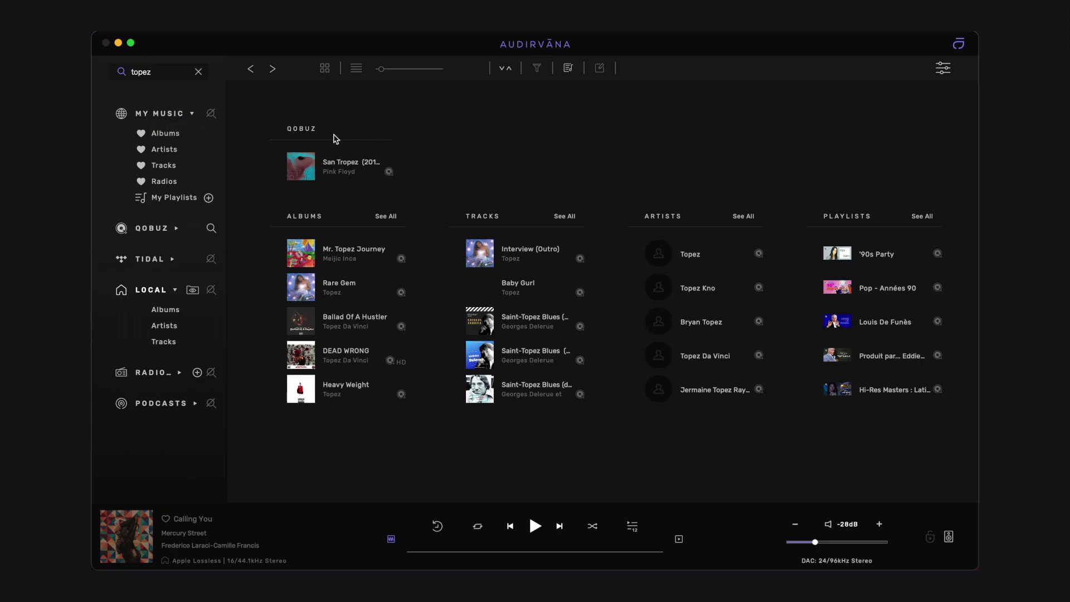
Clear the search query and show the playback history.
click(199, 71)
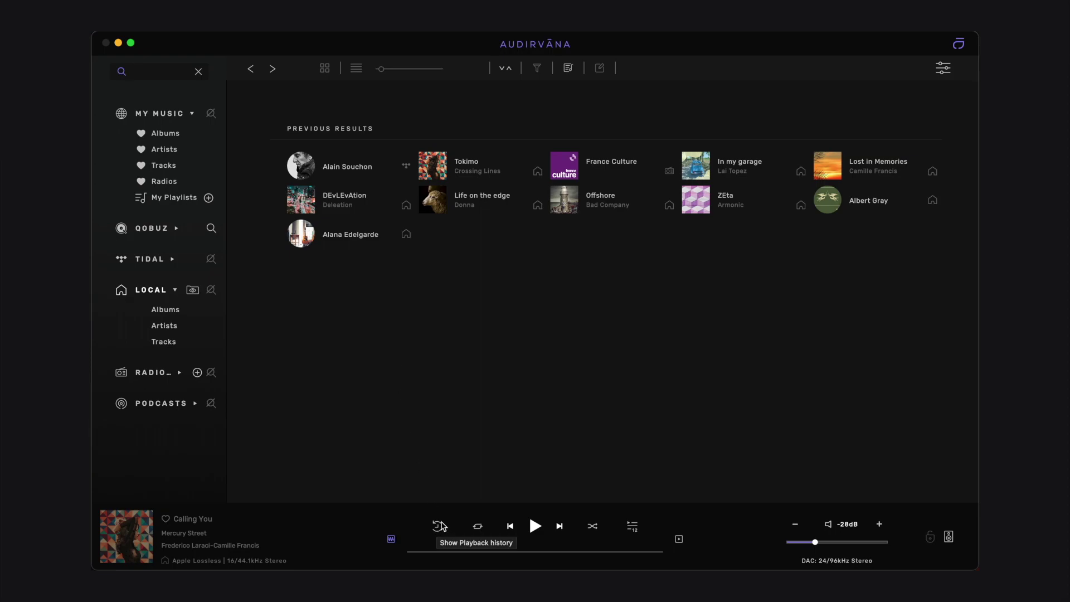
click(439, 527)
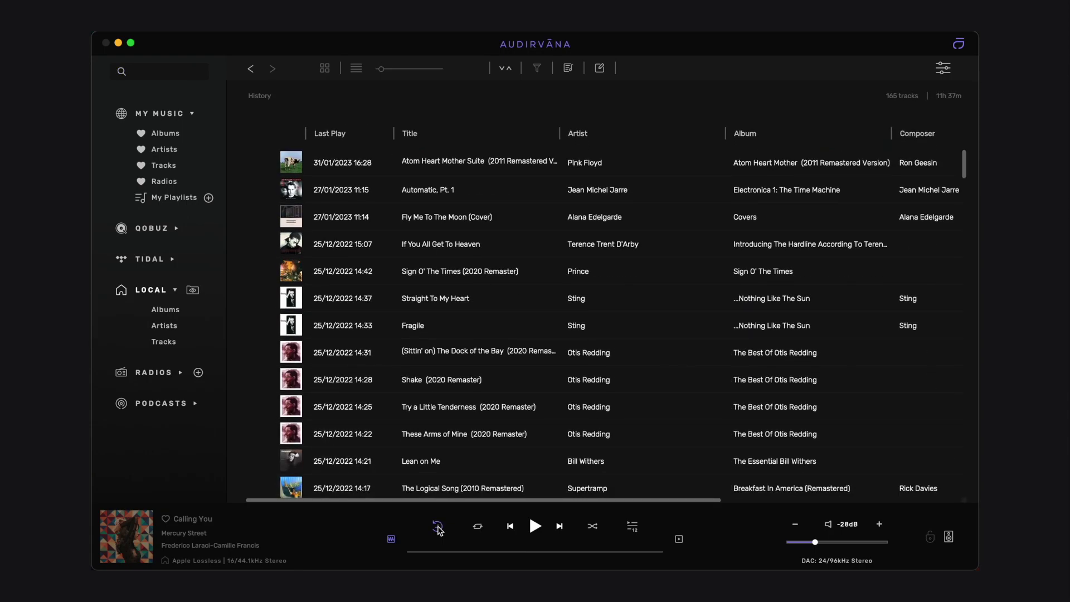